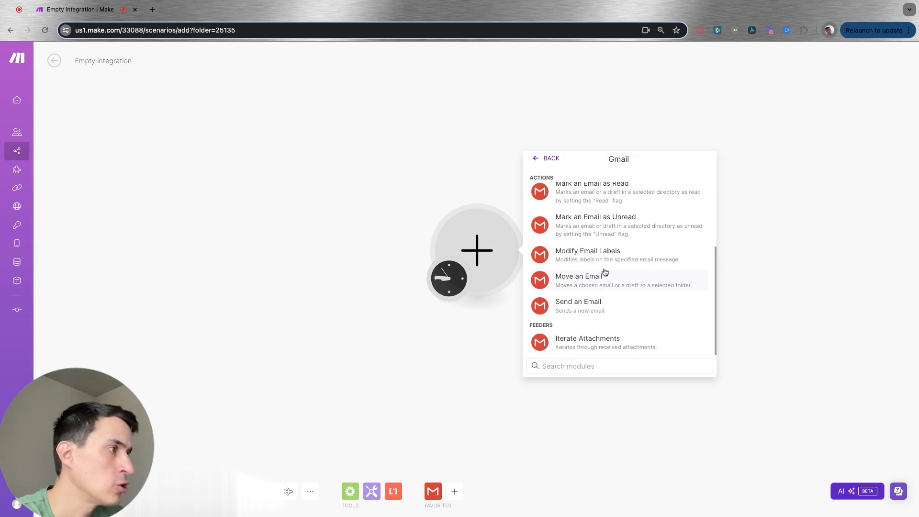
Add the Gmail Watch Emails trigger module to the empty scenario
scroll(604, 273, "up", 2)
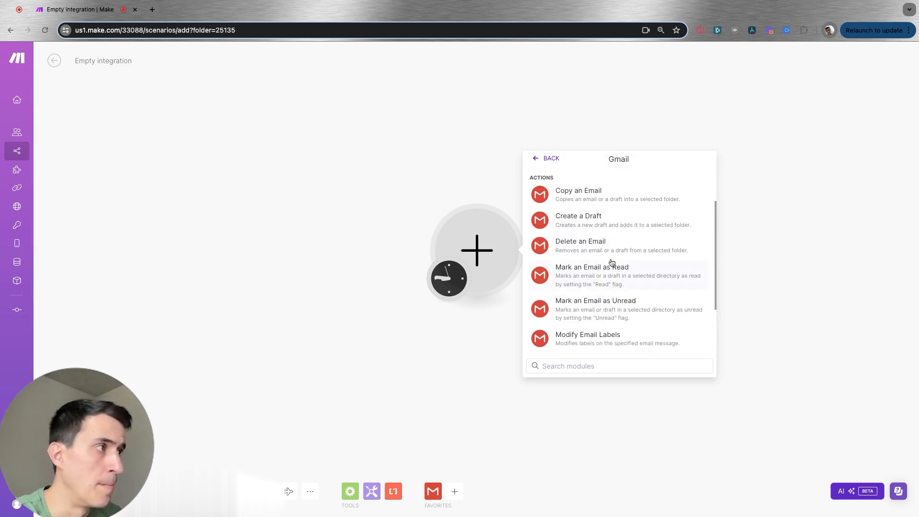
scroll(593, 232, "up", 1)
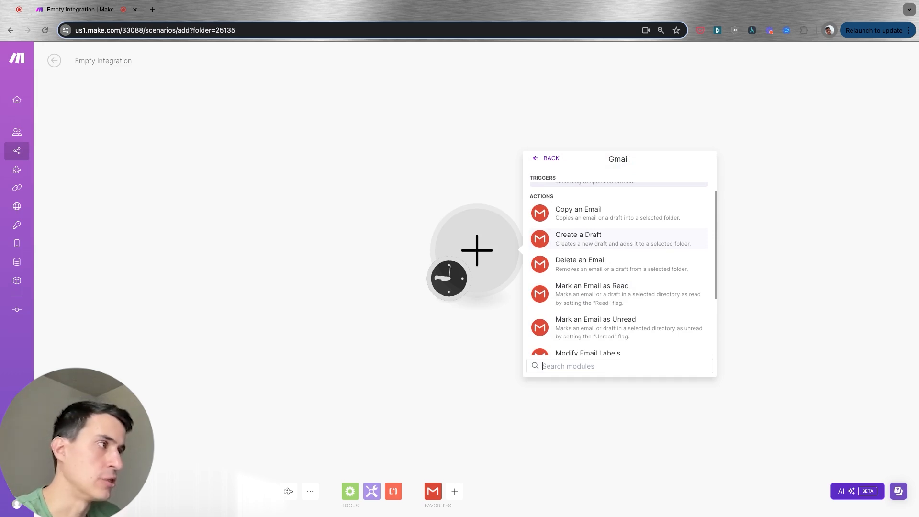
scroll(596, 240, "up", 3)
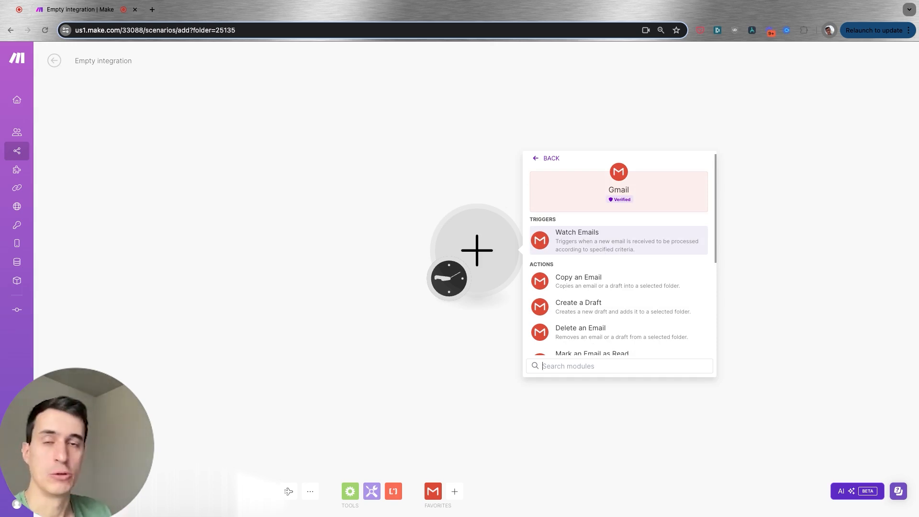
key("Return")
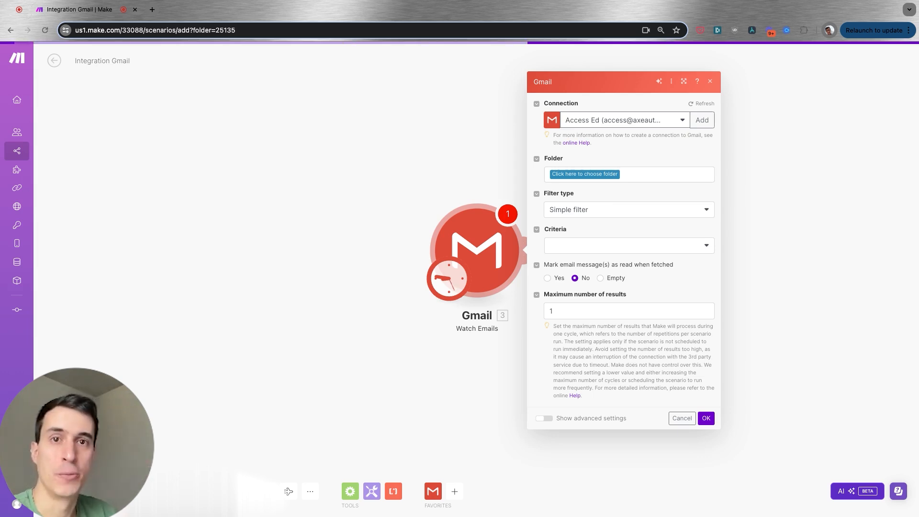
Set the watched folder to All Mail
left_click(594, 179)
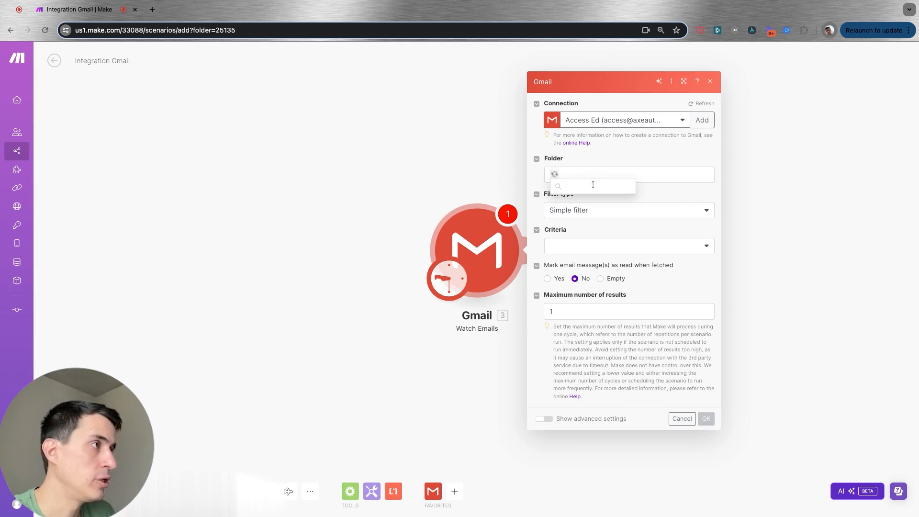
left_click(583, 203)
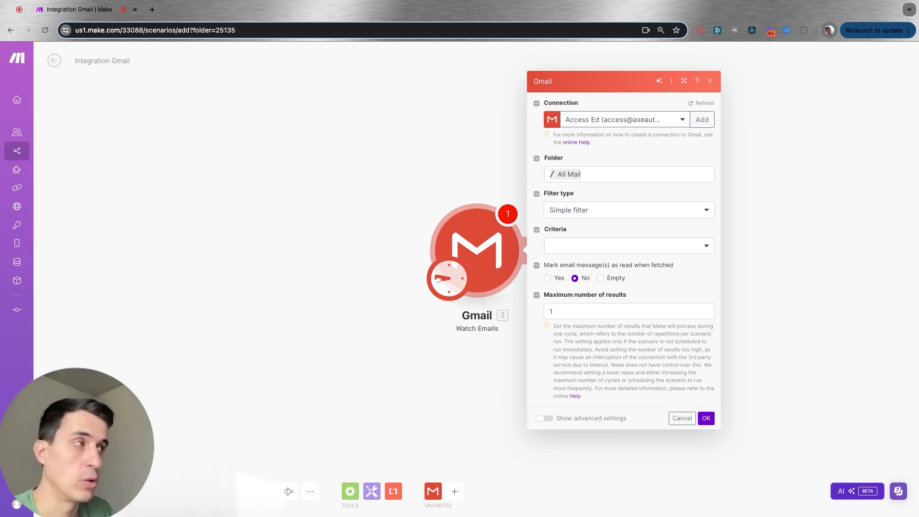
left_click(574, 175)
scroll(596, 412, "down", 5)
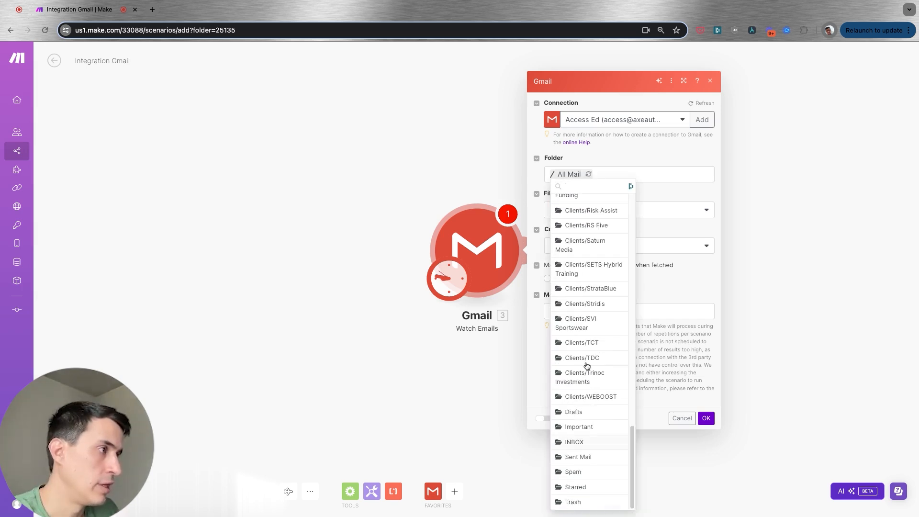
left_click(603, 442)
left_click(611, 176)
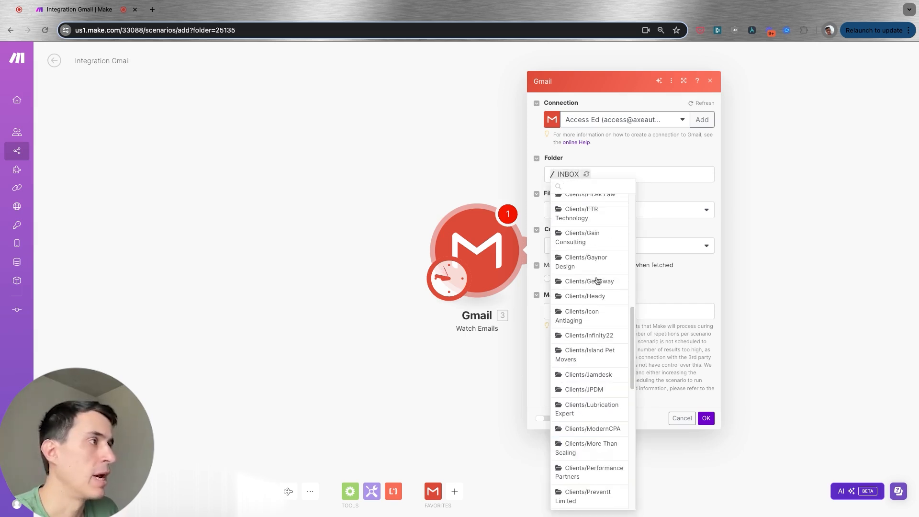
scroll(598, 311, "up", 3)
left_click(585, 203)
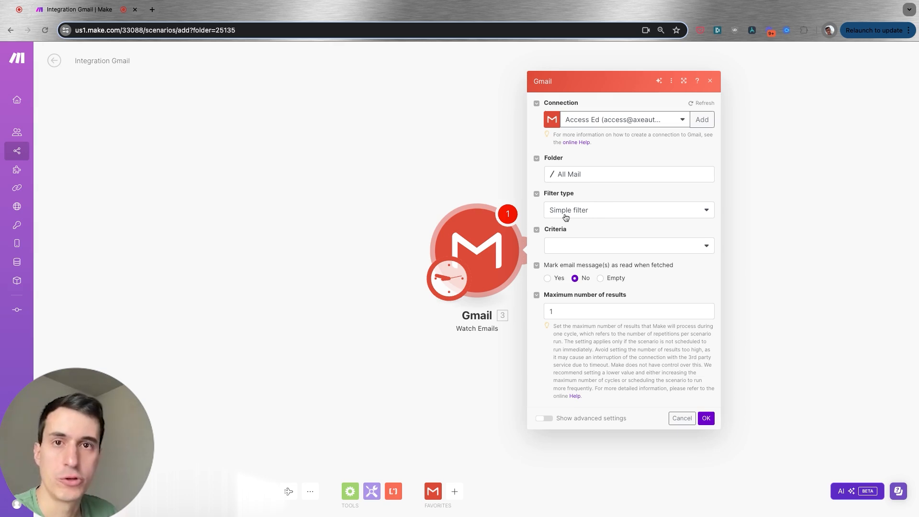
Keep the filter type as Simple filter and set the criteria to All emails
left_click(593, 213)
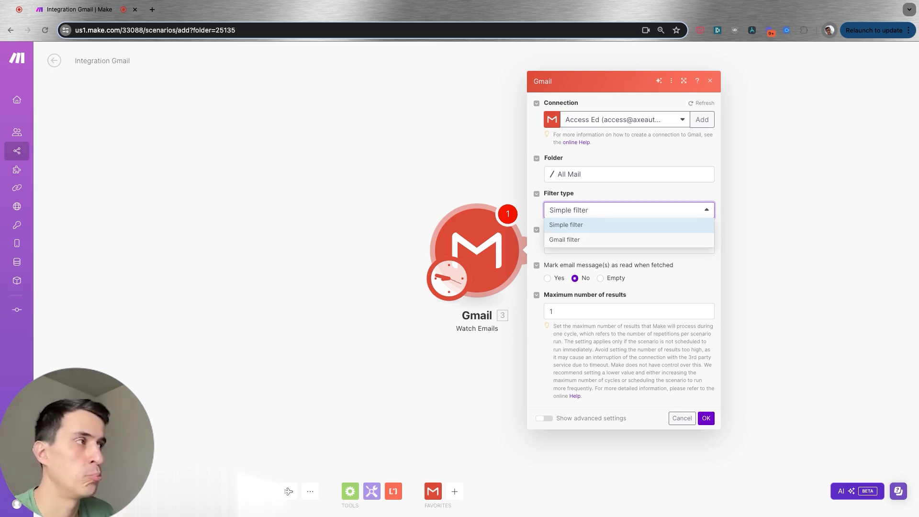
left_click(601, 210)
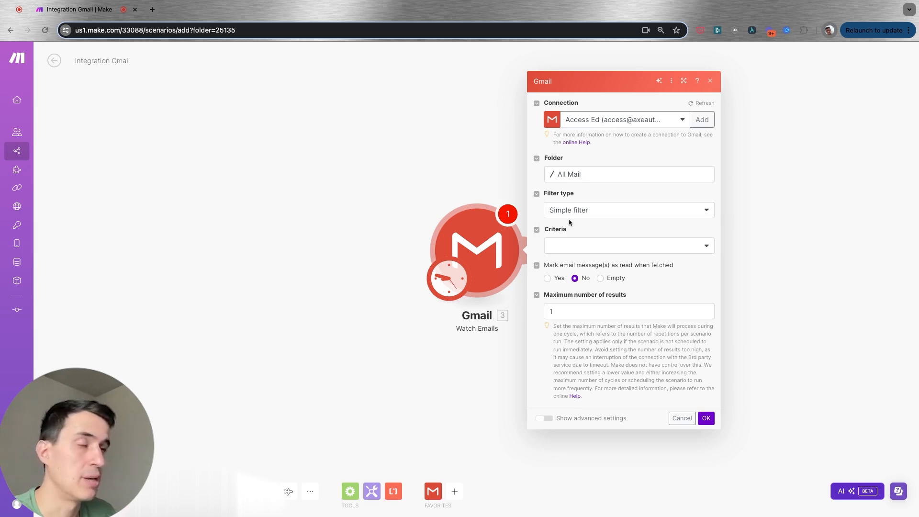
left_click(606, 242)
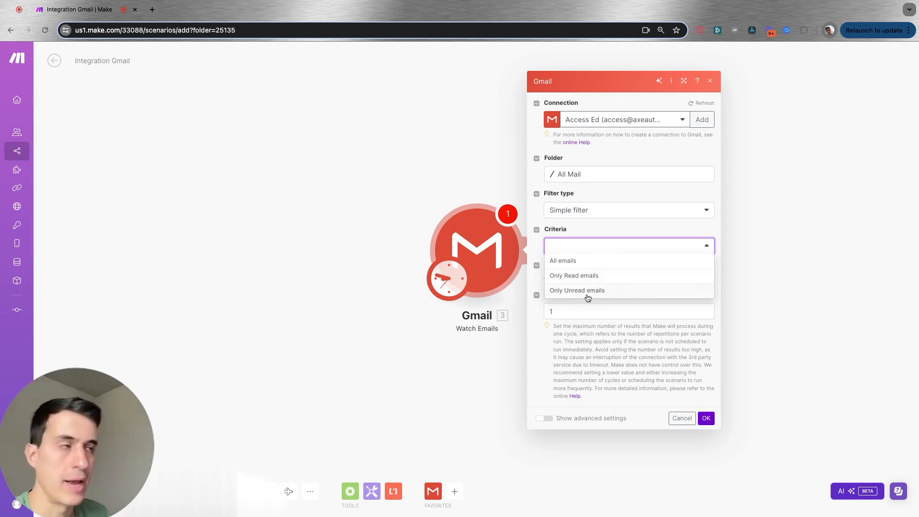
left_click(597, 266)
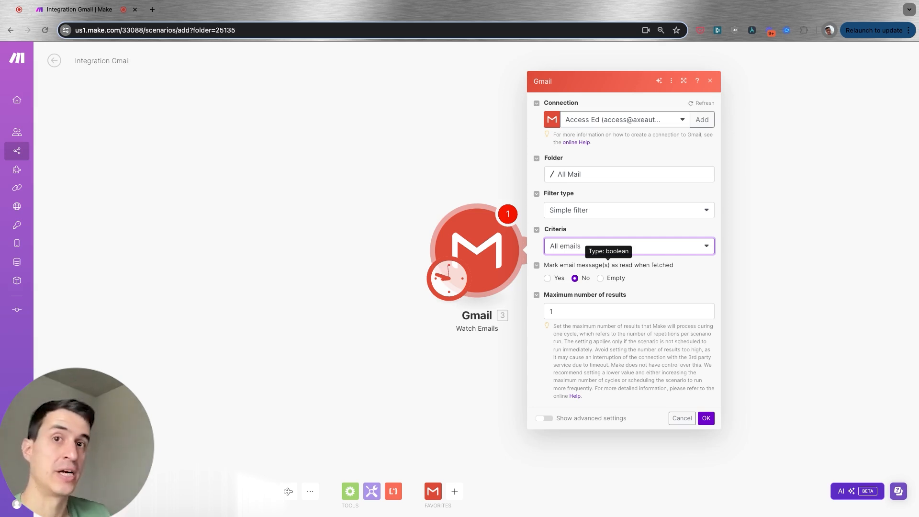
Leave fetched emails unmarked as read and turn on the advanced settings
left_click(547, 279)
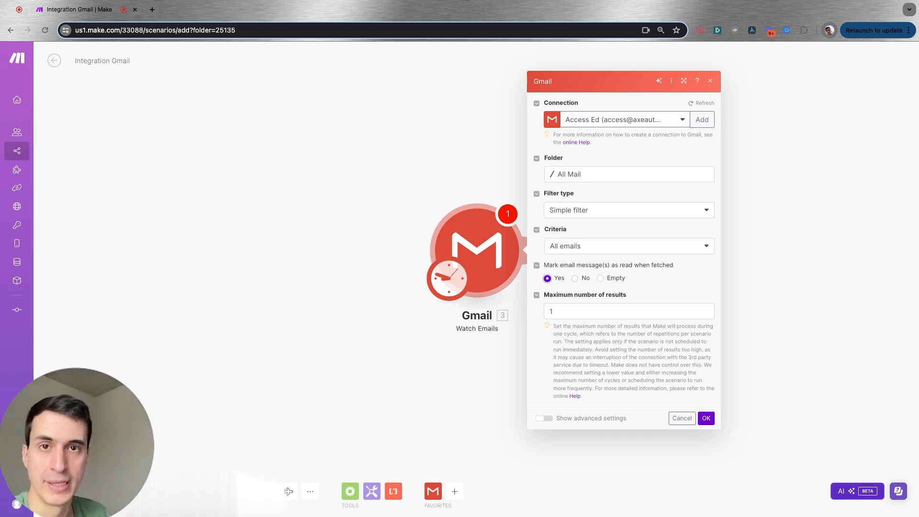
left_click(575, 278)
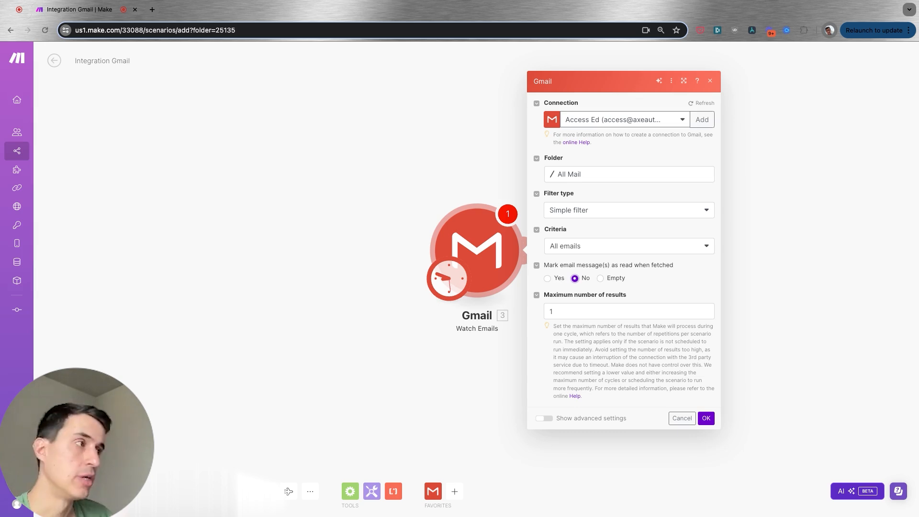
left_click(591, 316)
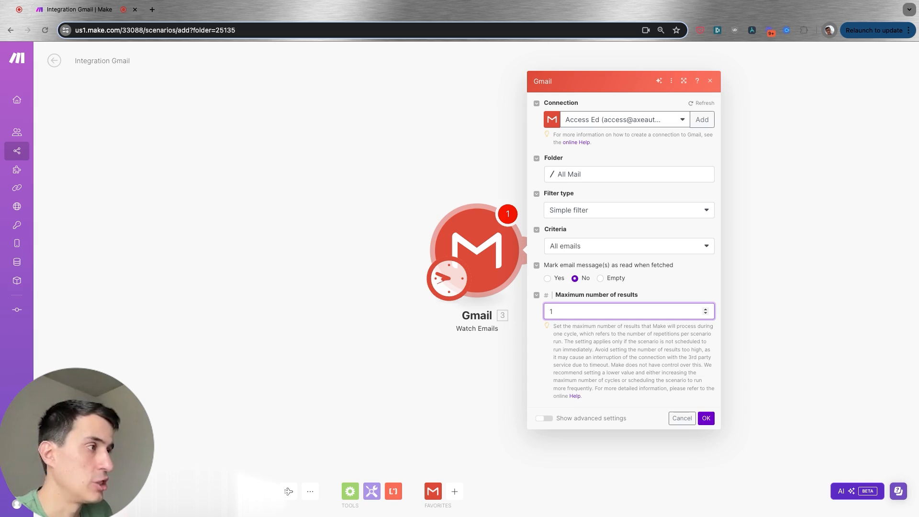
left_click(545, 418)
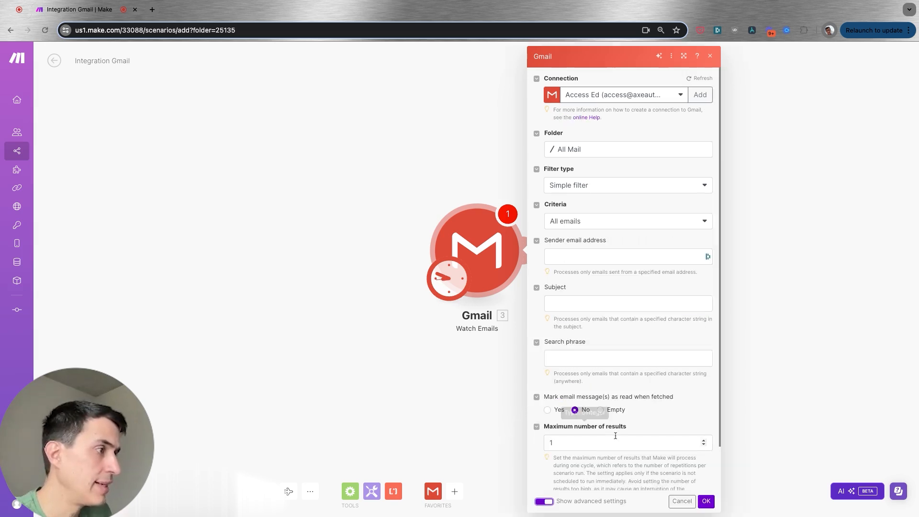
scroll(610, 467, "up", 2)
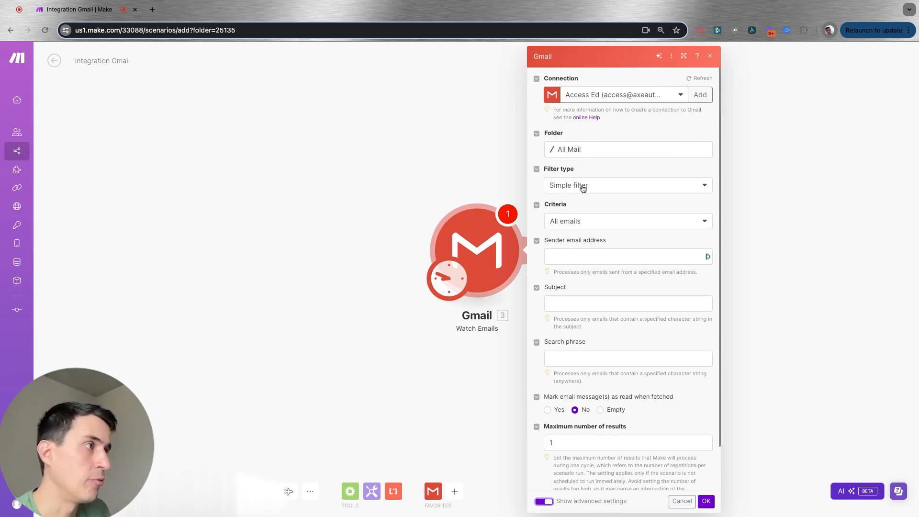
left_click(584, 256)
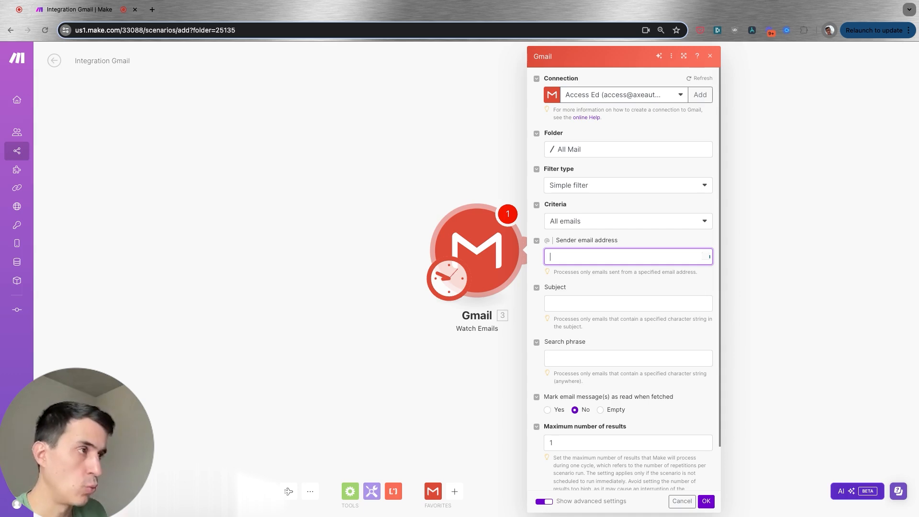
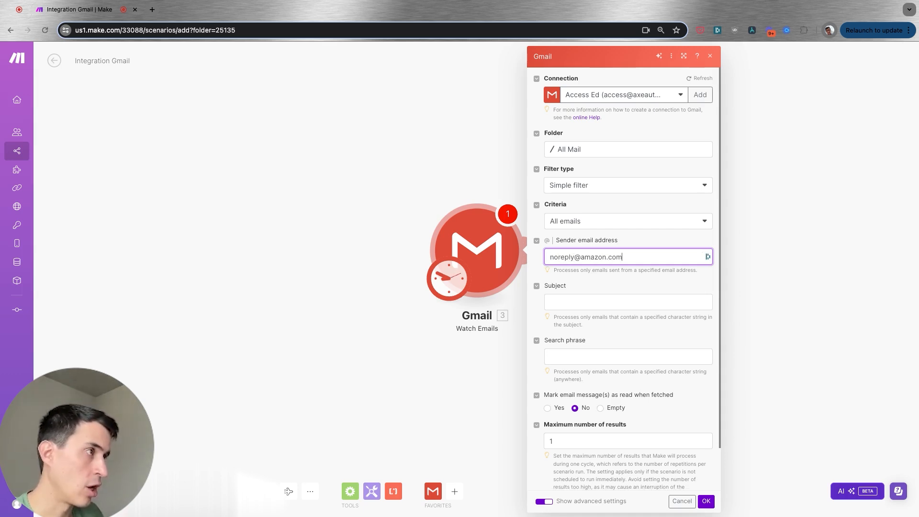
key("Tab")
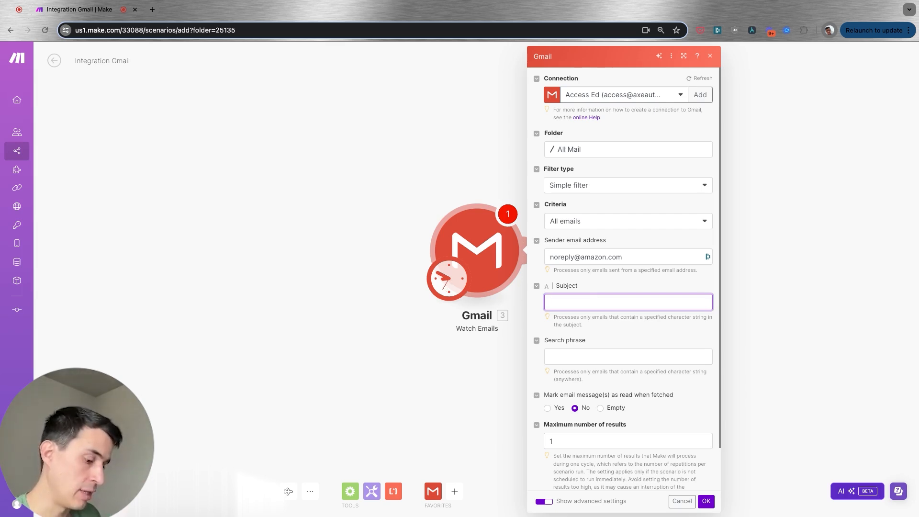
Set the subject filter to Order and confirm the module settings
type("Order")
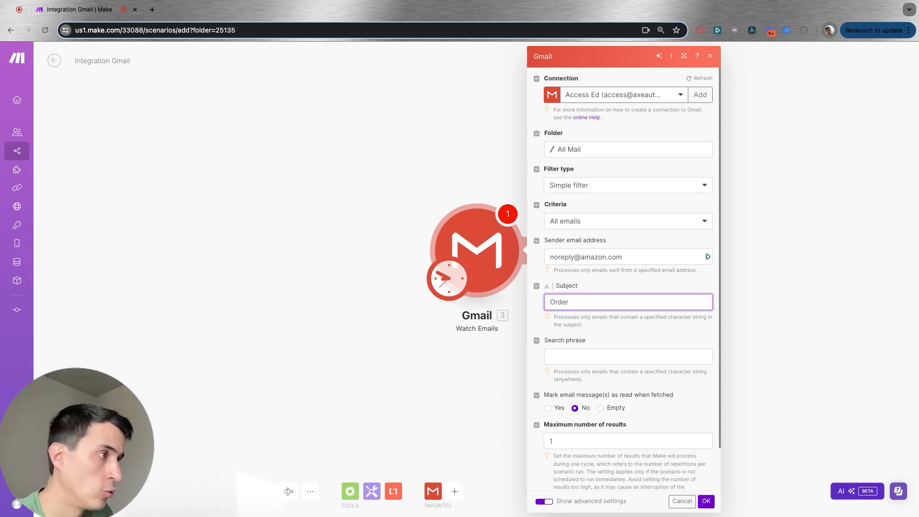
scroll(608, 364, "down", 1)
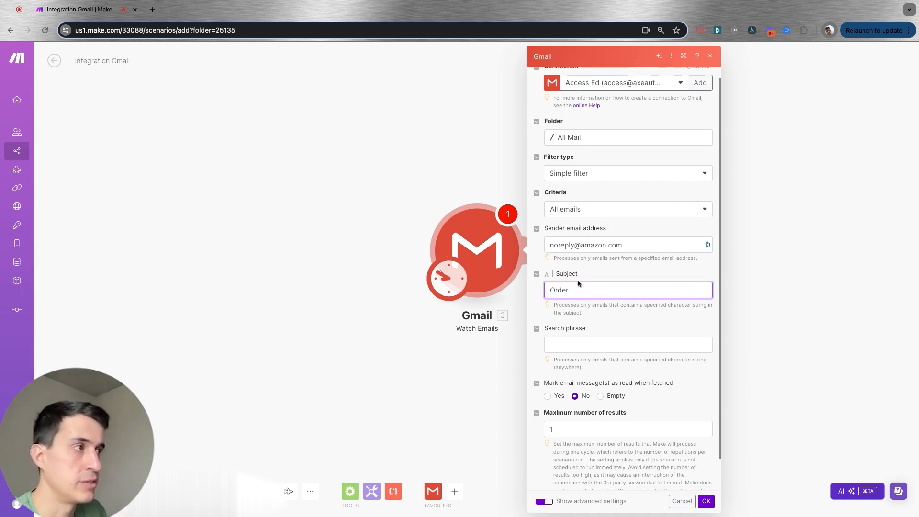
scroll(603, 336, "down", 1)
scroll(585, 247, "up", 1)
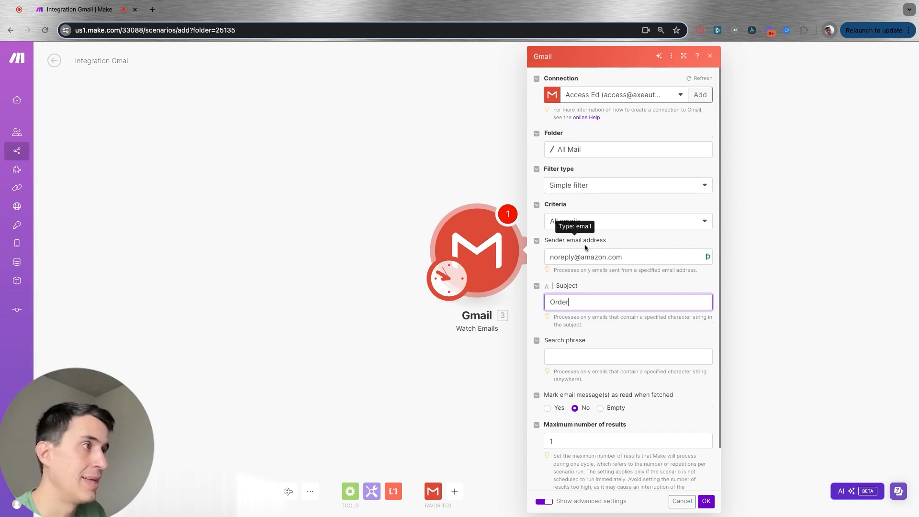
left_click(706, 500)
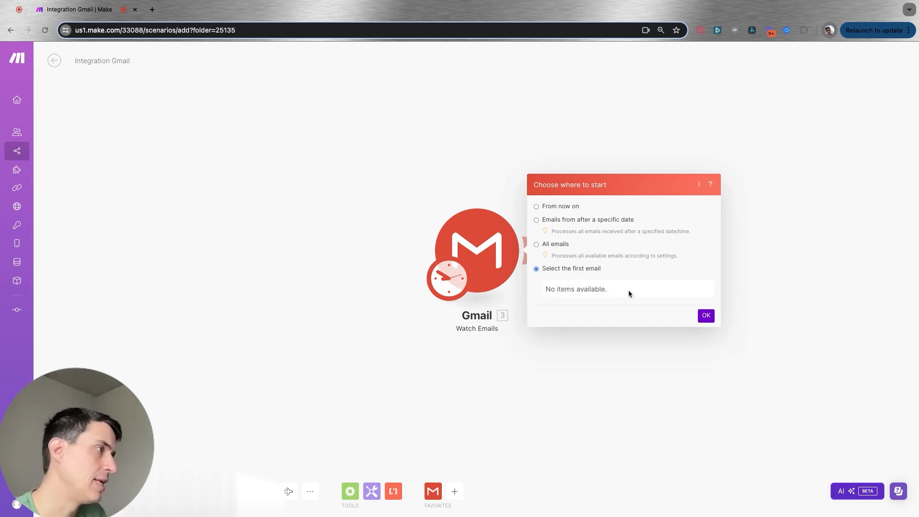
Reopen the Gmail module settings and clear the sender email address and subject filters
left_click(496, 237)
triple_click(658, 243)
key("BackSpace")
triple_click(608, 304)
key("BackSpace")
key("Return")
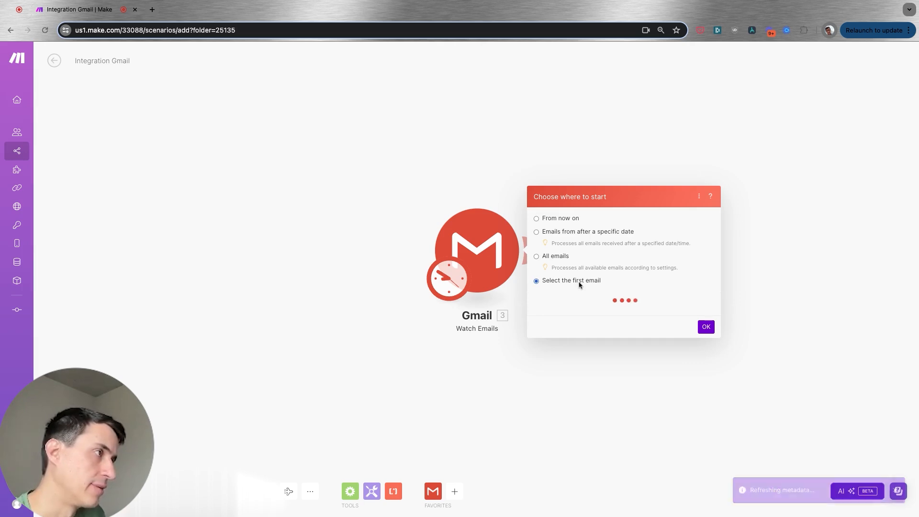
scroll(599, 454, "up", 10)
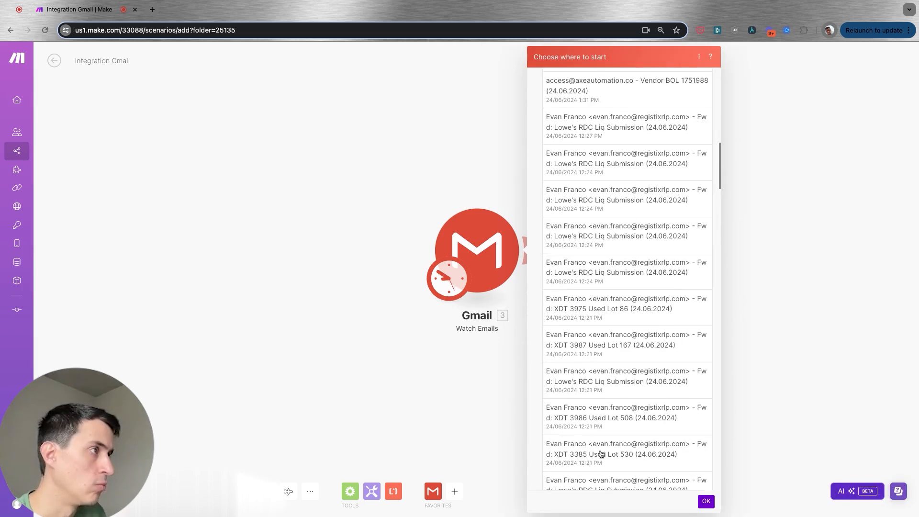
scroll(601, 454, "up", 3)
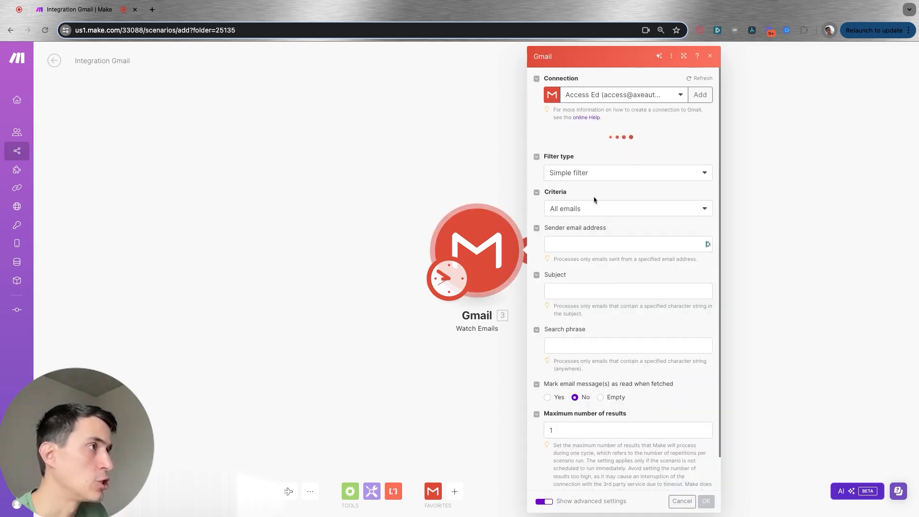
left_click(611, 188)
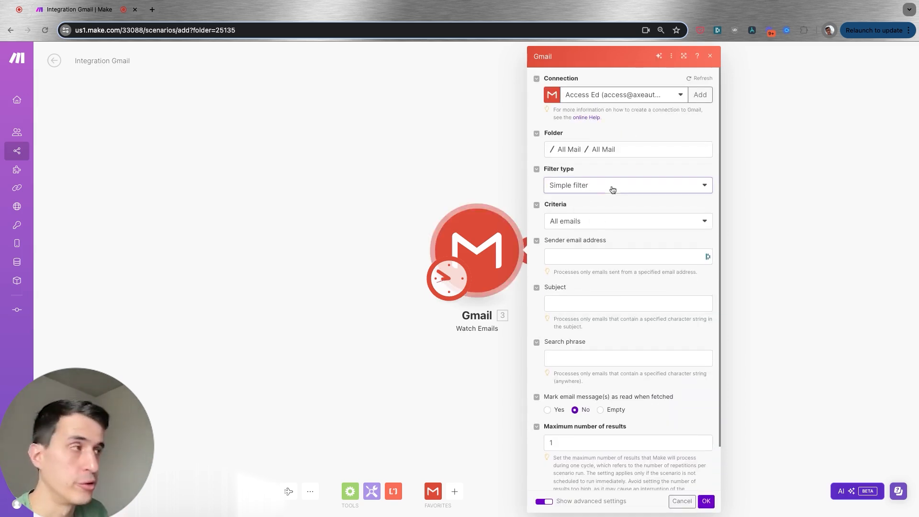
left_click(583, 215)
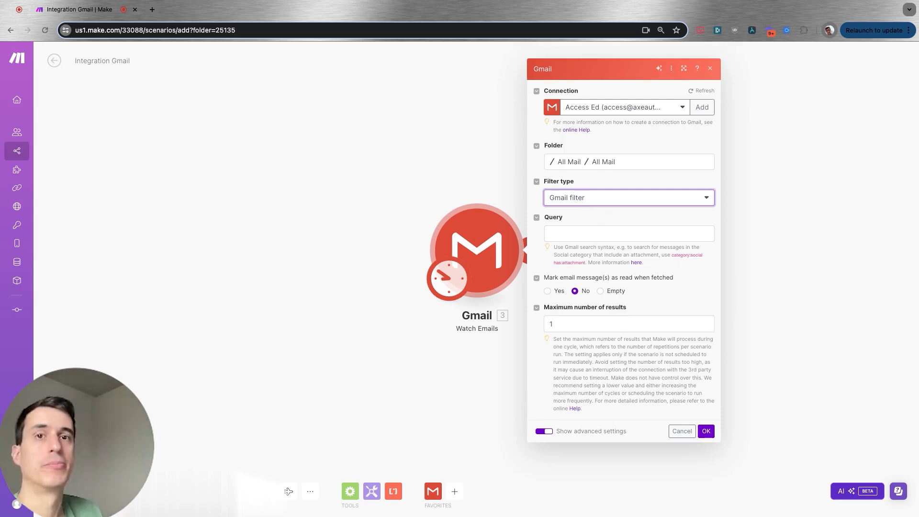
left_click(577, 235)
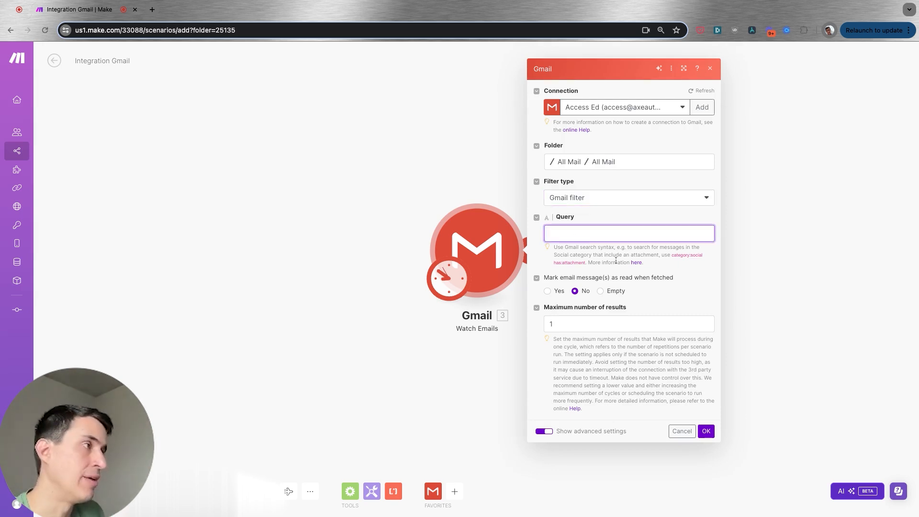
left_click(637, 263)
key("ctrl+shift+Tab")
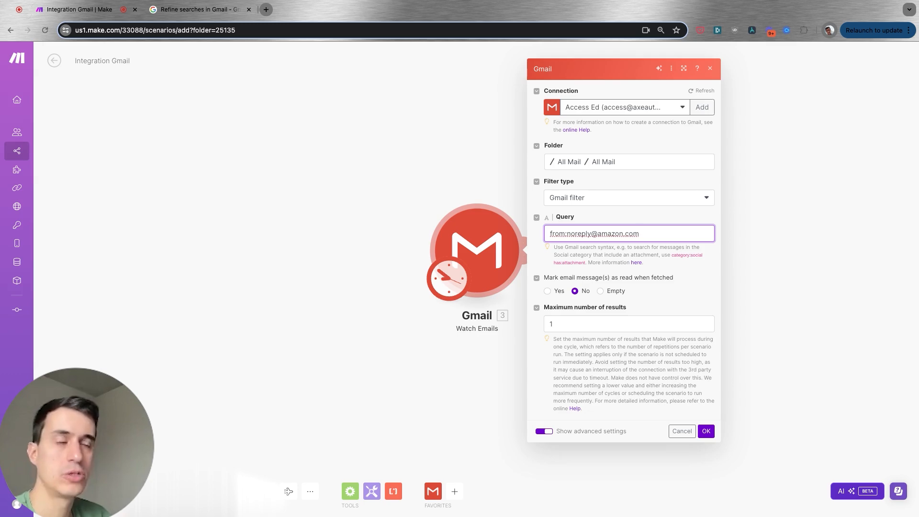
Review the sender operator in the Gmail search operators help page
left_click(186, 9)
scroll(235, 305, "down", 5)
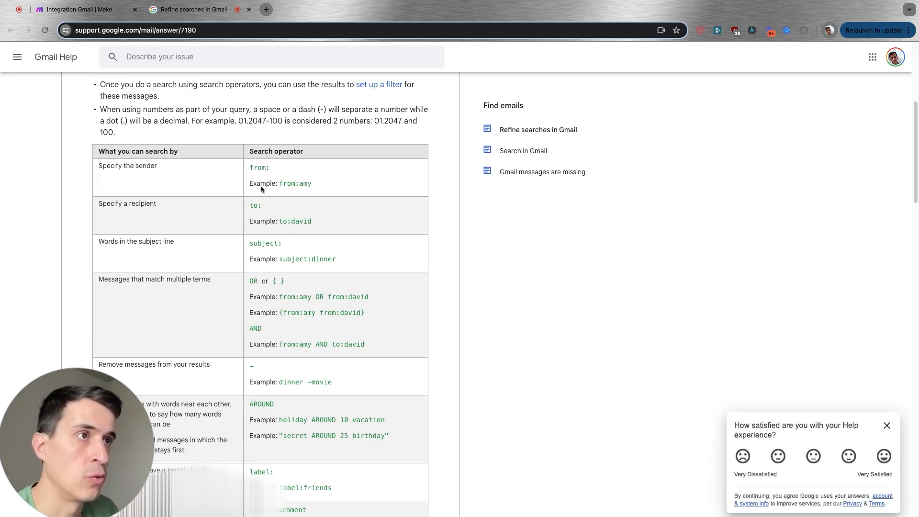
left_click_drag(103, 166, 269, 169)
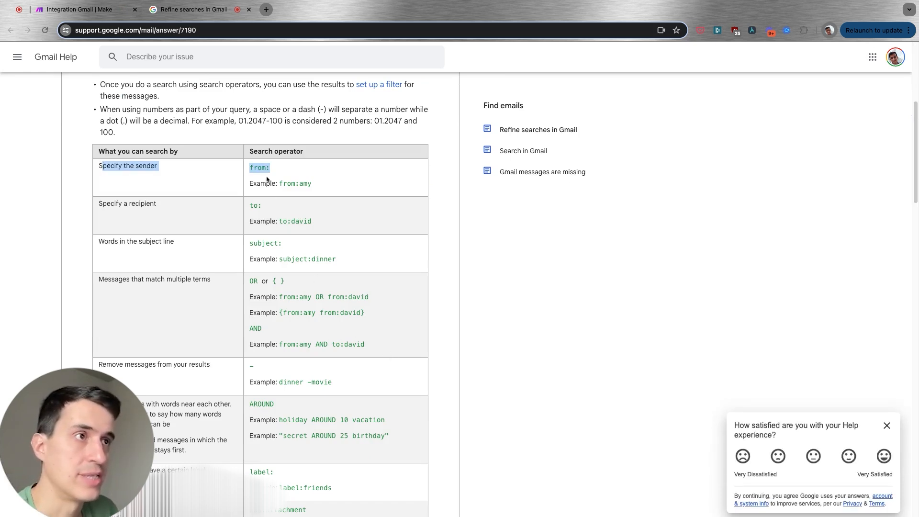
Scroll through the rest of the Gmail search operators table on the help page
left_click_drag(176, 243, 121, 243)
triple_click(324, 259)
scroll(279, 252, "down", 1)
scroll(279, 252, "down", 3)
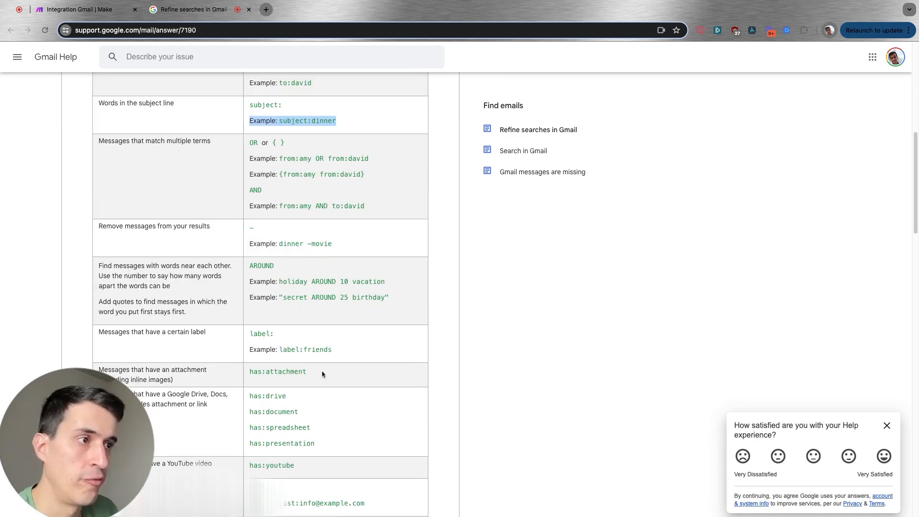
scroll(322, 373, "down", 3)
scroll(307, 360, "down", 5)
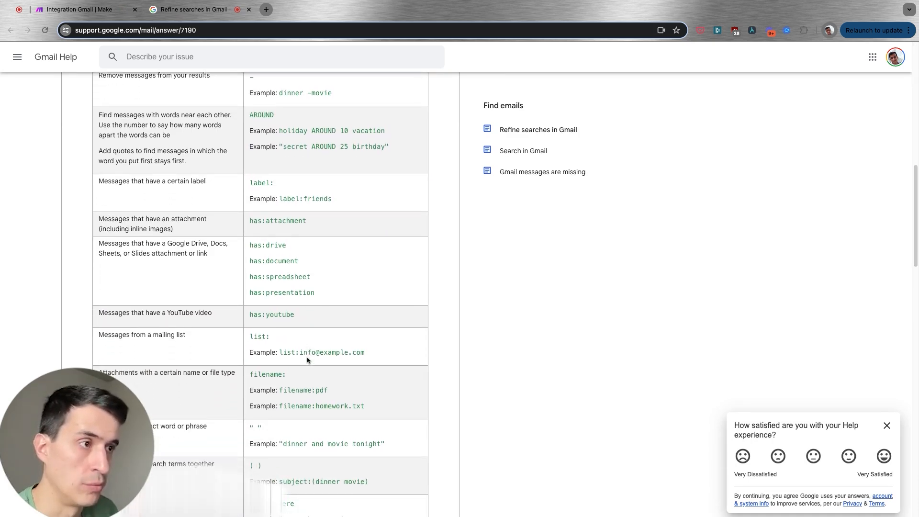
scroll(288, 167, "up", 10)
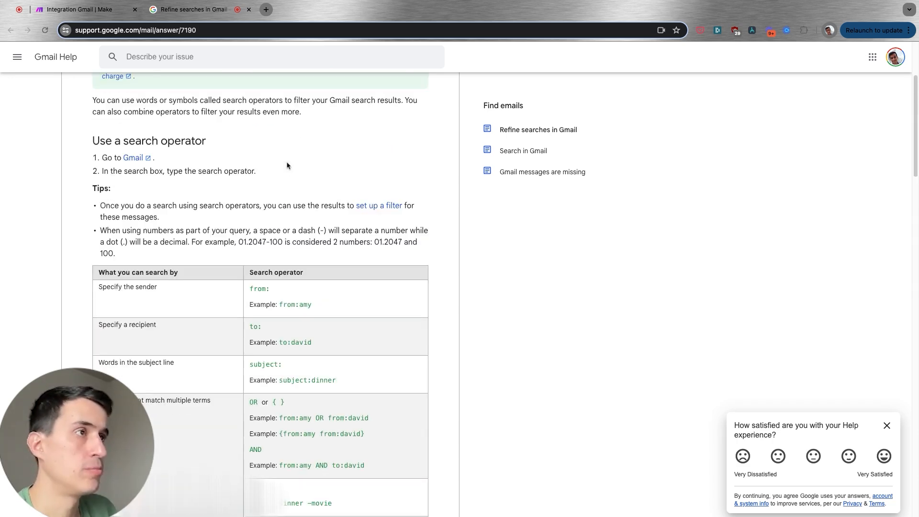
left_click_drag(243, 261, 246, 274)
left_click(246, 274)
Back in the scenario, clear the Gmail query, switch the trigger's filter type back to Simple filter, and confirm
left_click(110, 10)
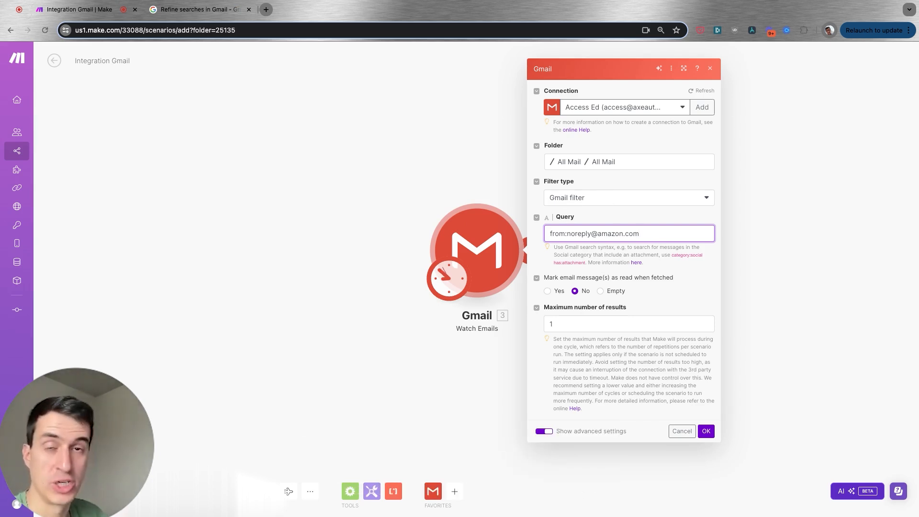
left_click_drag(640, 233, 549, 233)
key("BackSpace")
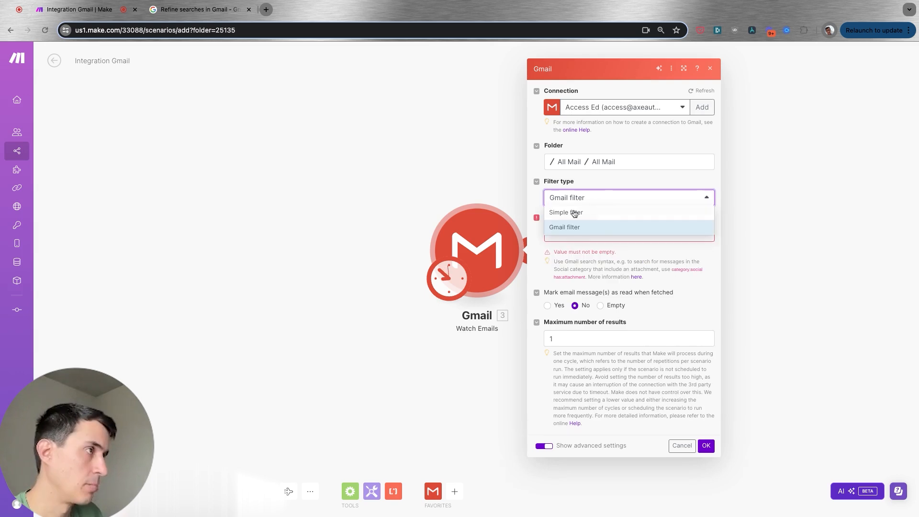
left_click(581, 191)
left_click(574, 207)
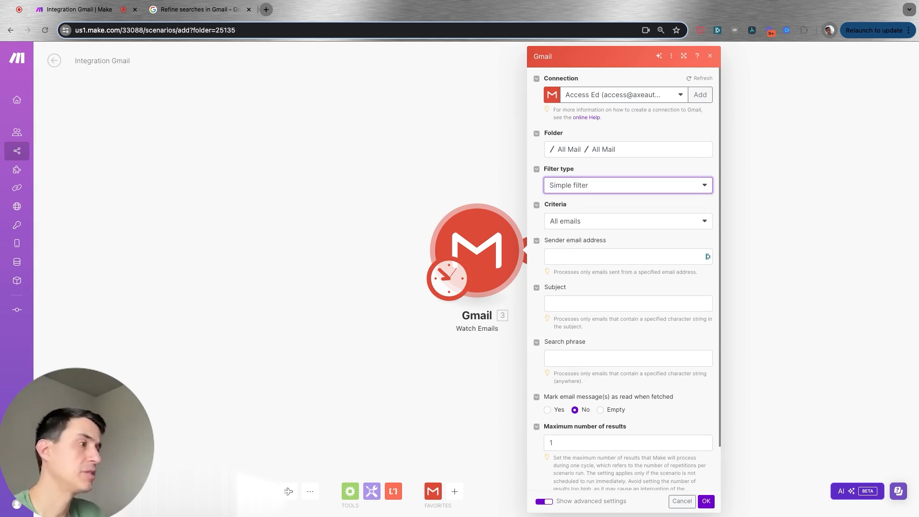
left_click(706, 501)
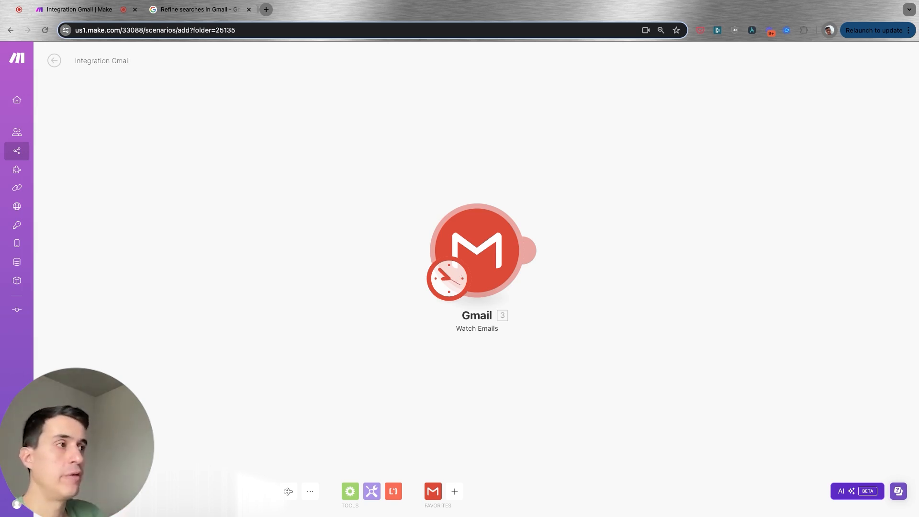
left_click(515, 259)
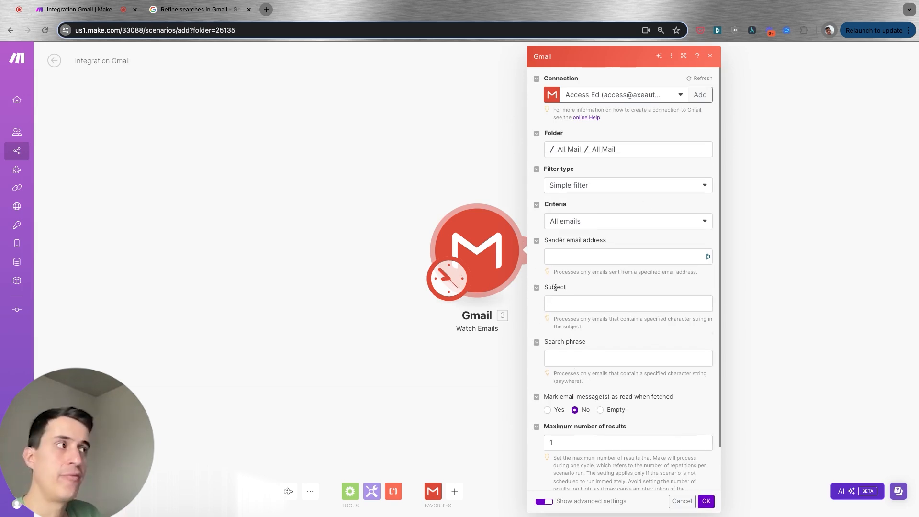
left_click(491, 151)
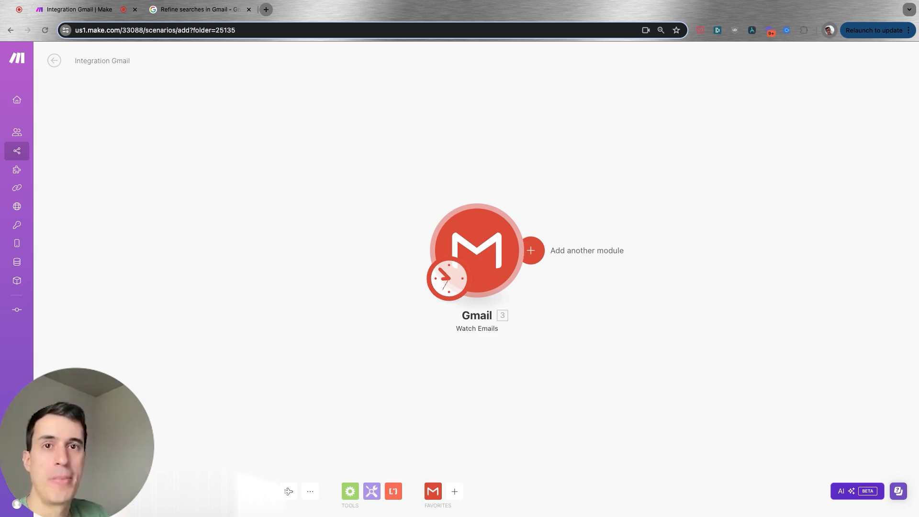
Add a Gmail Mark an Email as Unread module after the Watch Emails trigger
left_click(530, 250)
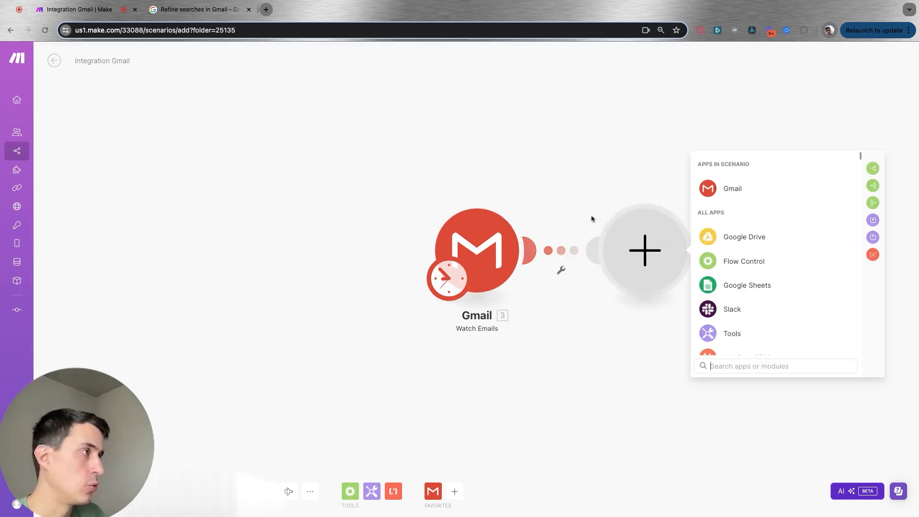
left_click(732, 187)
scroll(815, 305, "down", 3)
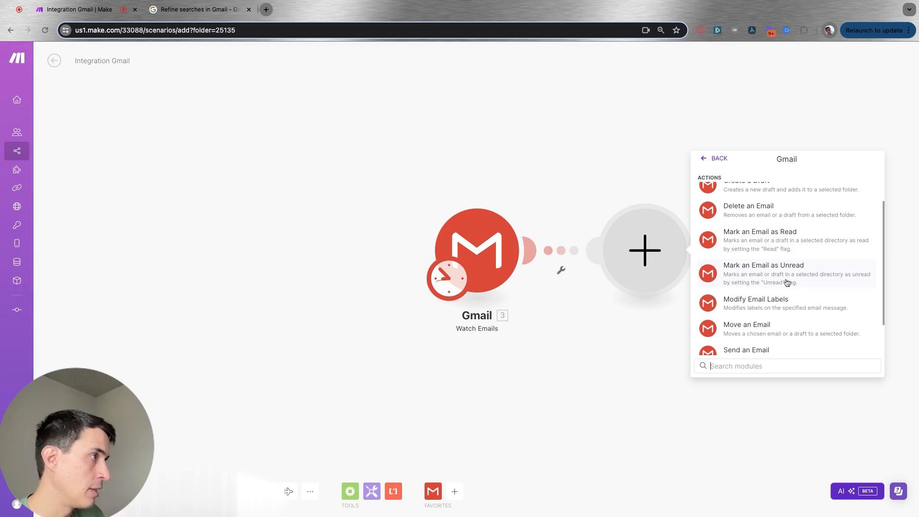
left_click(780, 278)
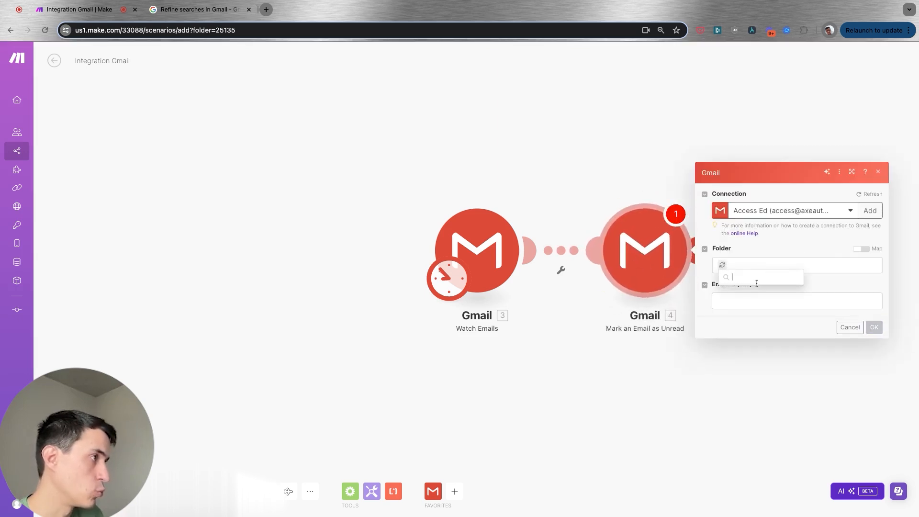
left_click(755, 290)
left_click(744, 301)
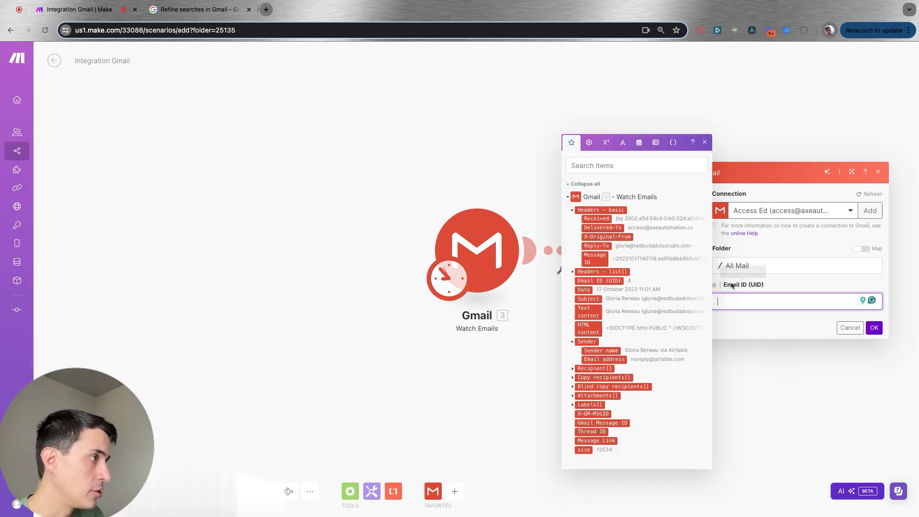
left_click(595, 259)
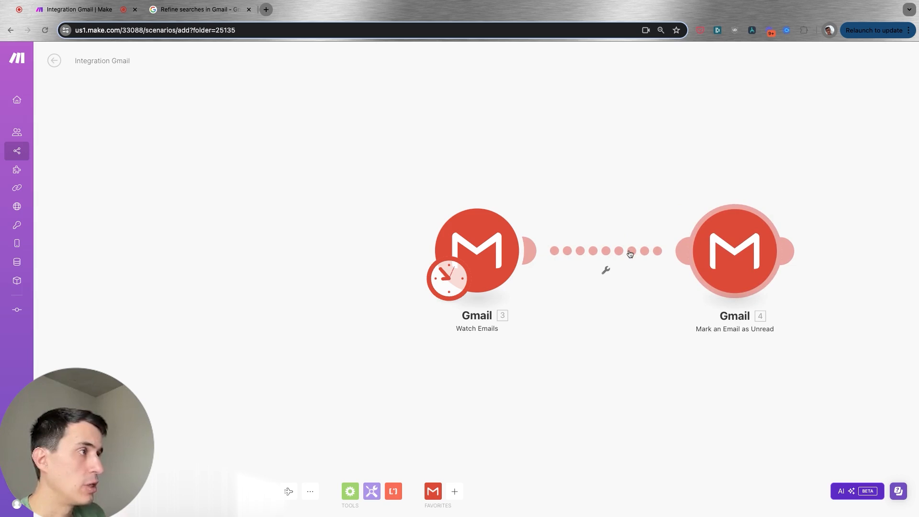
Set up a filter on the link with the condition Text content contains (case insensitive) order #1234
left_click(630, 252)
left_click(686, 247)
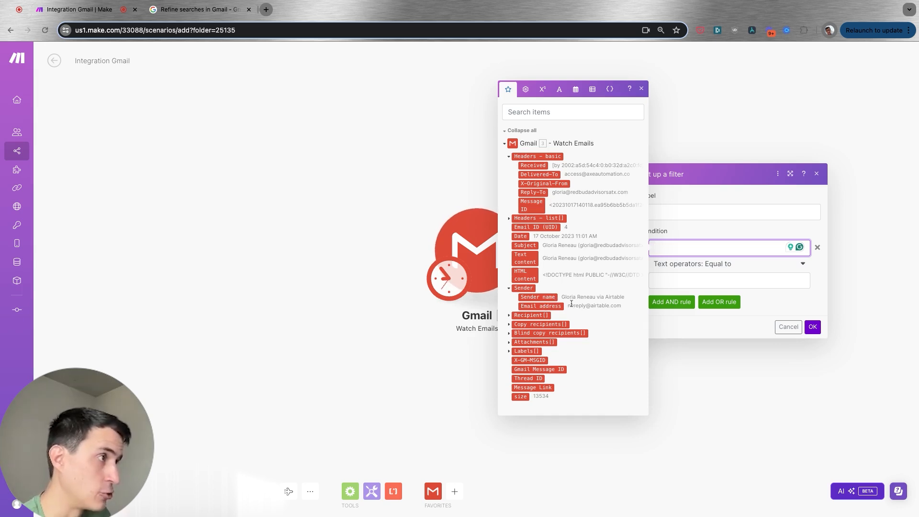
left_click(509, 351)
left_click(509, 341)
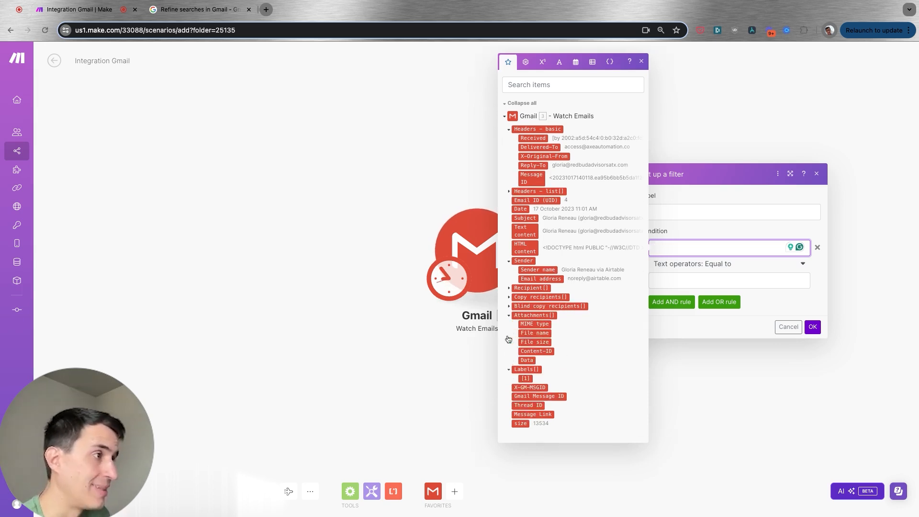
left_click(508, 306)
left_click(508, 290)
left_click(509, 281)
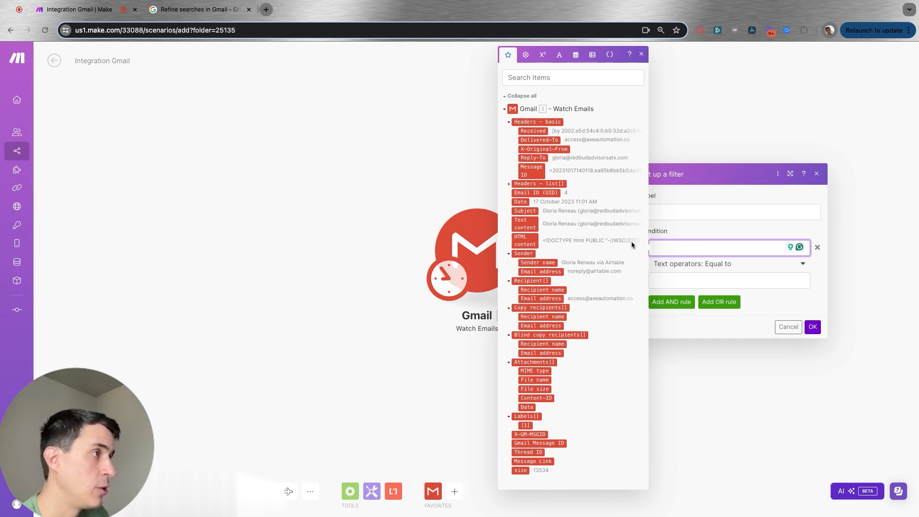
left_click(545, 223)
left_click(718, 265)
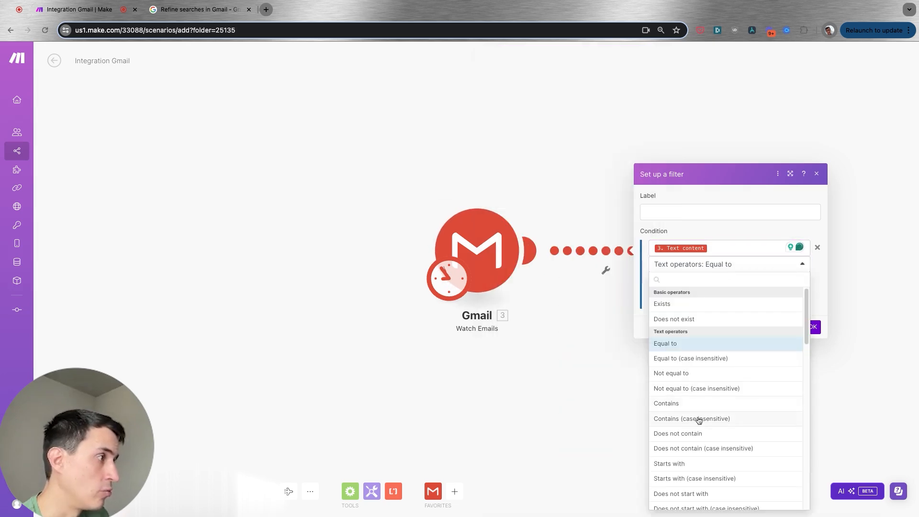
left_click(698, 420)
left_click(702, 281)
type("order #1234")
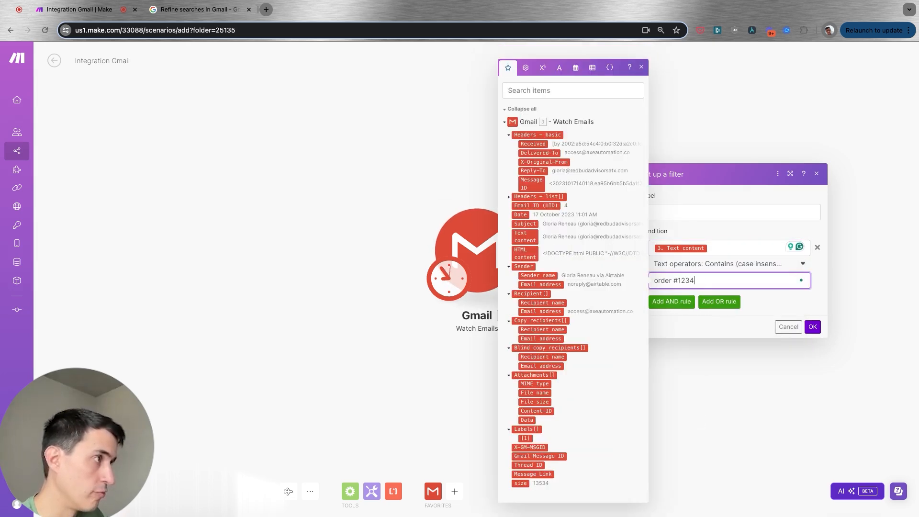
Add an AND rule requiring Sender name to equal Amazon and save the filter
left_click(682, 304)
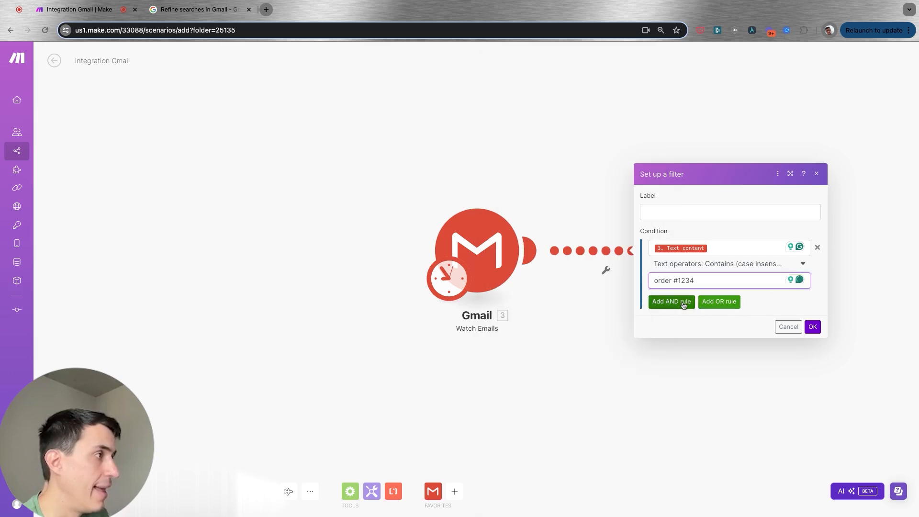
left_click(684, 283)
left_click(539, 278)
left_click(704, 314)
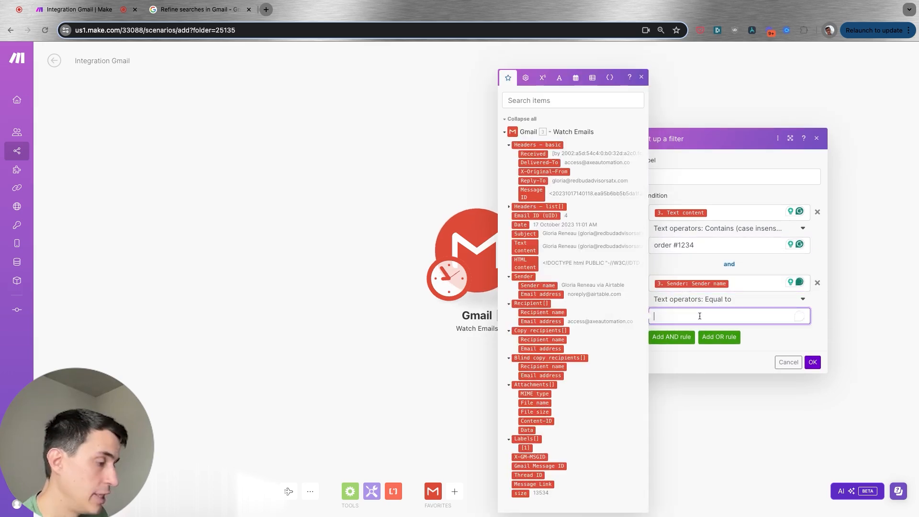
type("Amazon")
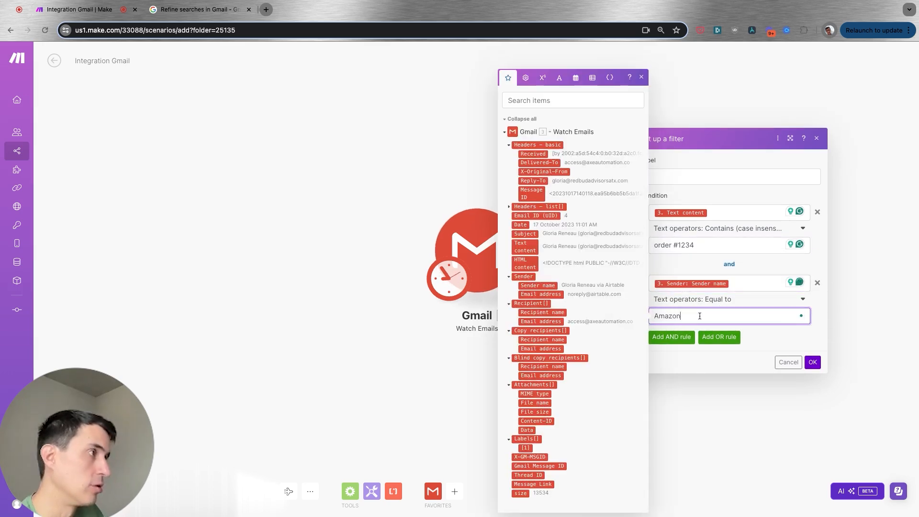
left_click(812, 361)
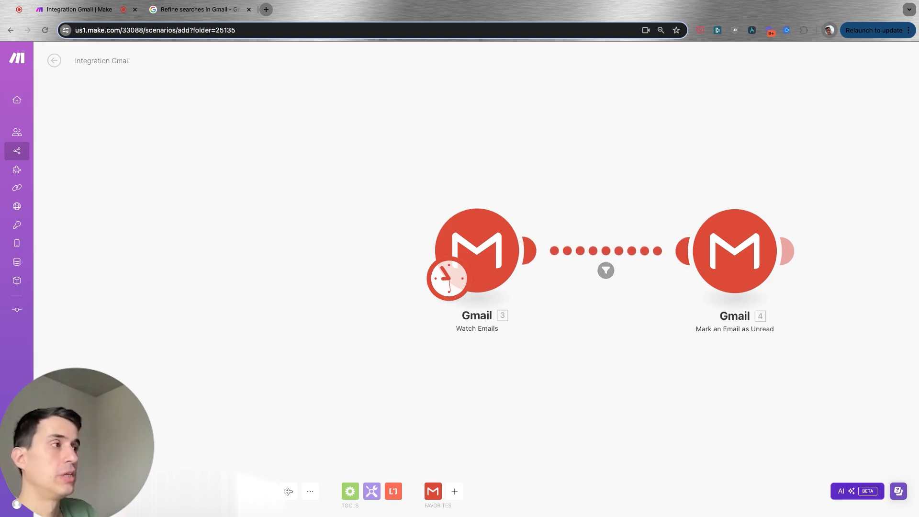
Review the Watch Emails trigger settings and the link filter conditions
left_click(465, 244)
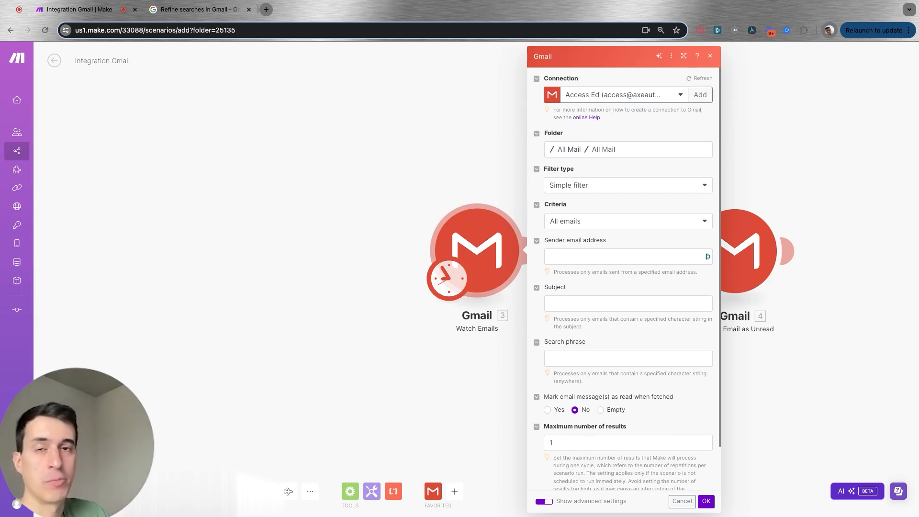
key("Escape")
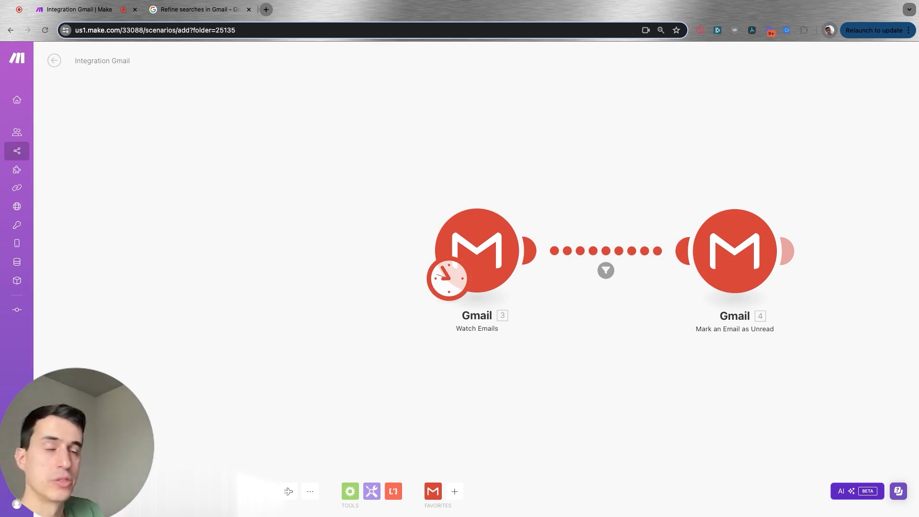
left_click(500, 244)
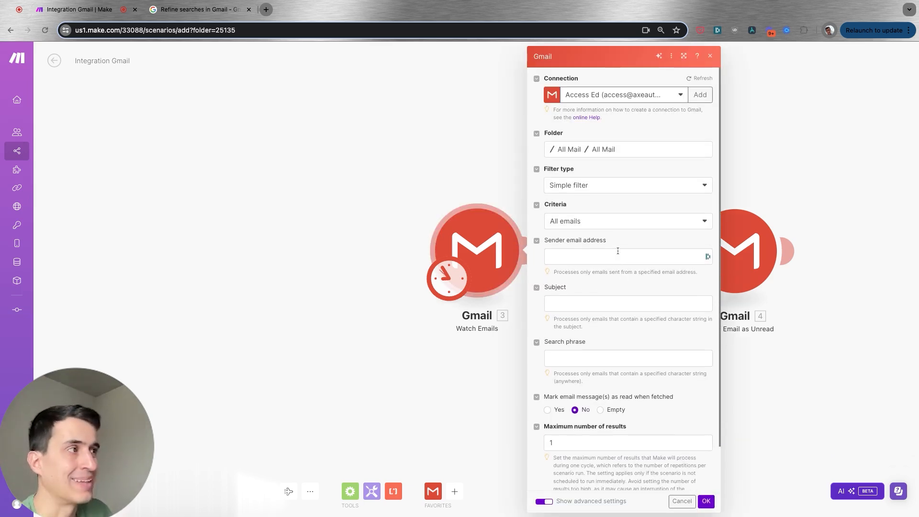
left_click(709, 56)
left_click(605, 270)
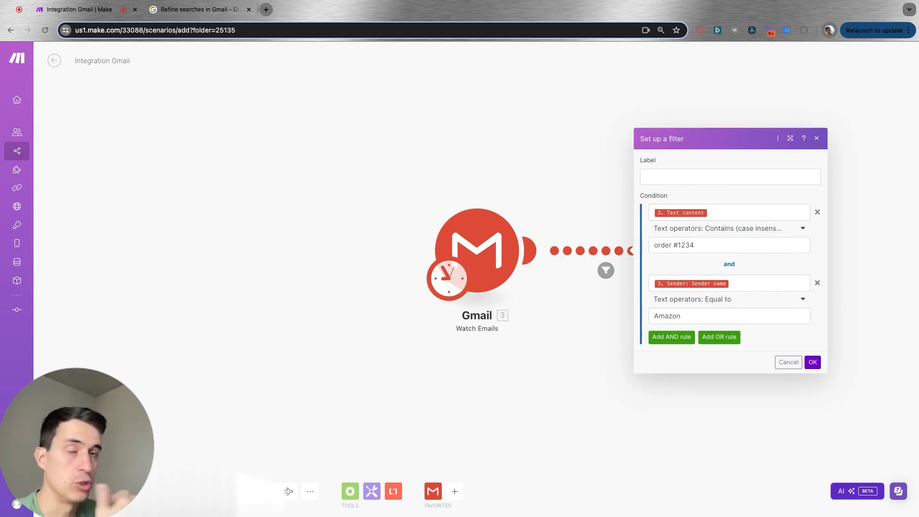
left_click(817, 138)
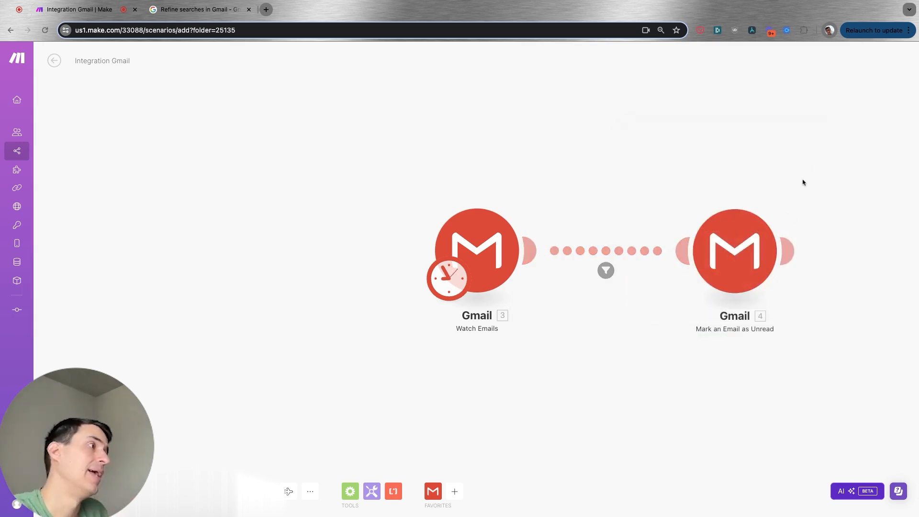
scroll(804, 182, "right", 4)
left_click(573, 226)
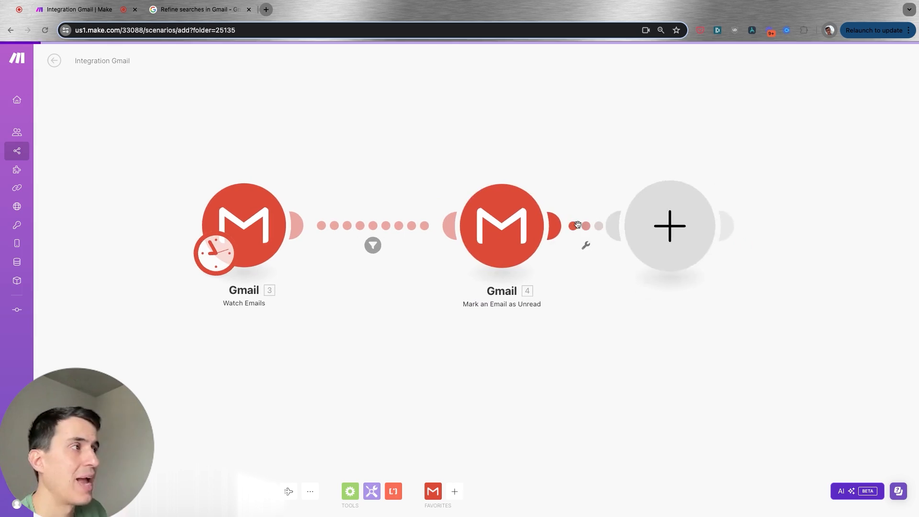
left_click(749, 163)
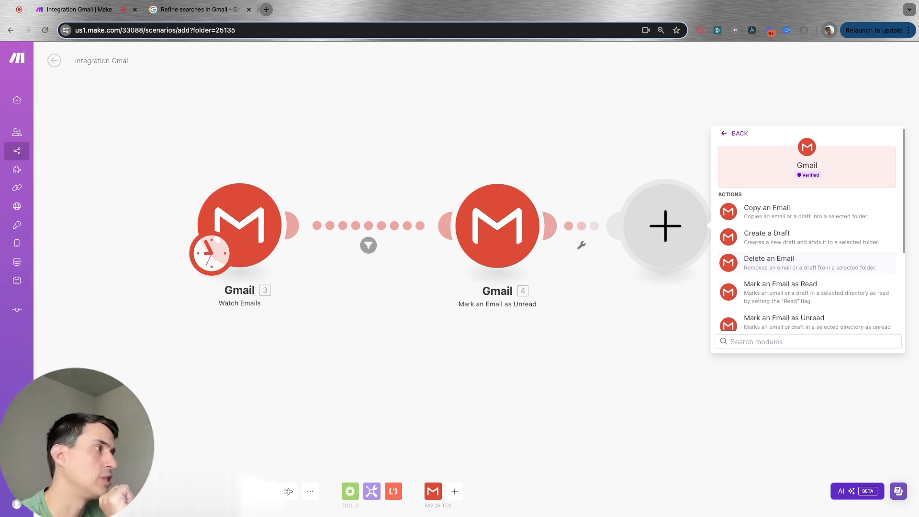
scroll(806, 260, "down", 5)
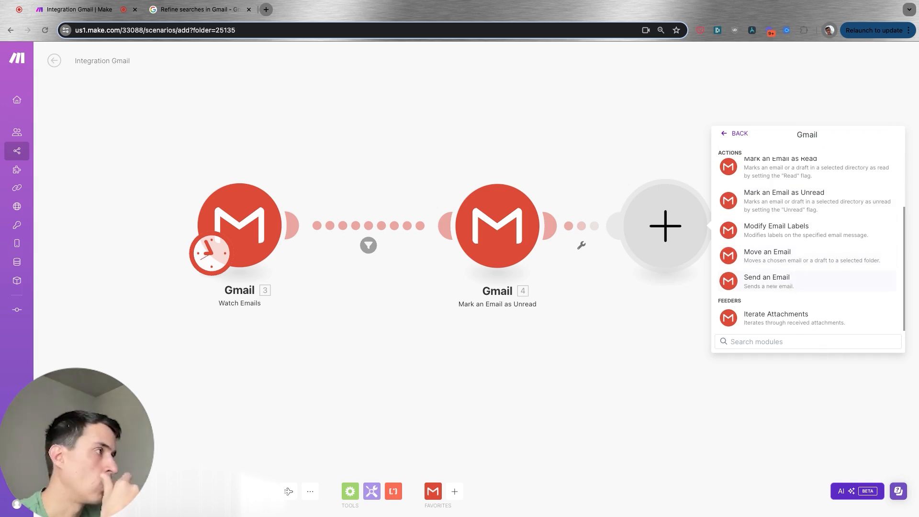
scroll(766, 272, "up", 5)
scroll(766, 273, "down", 4)
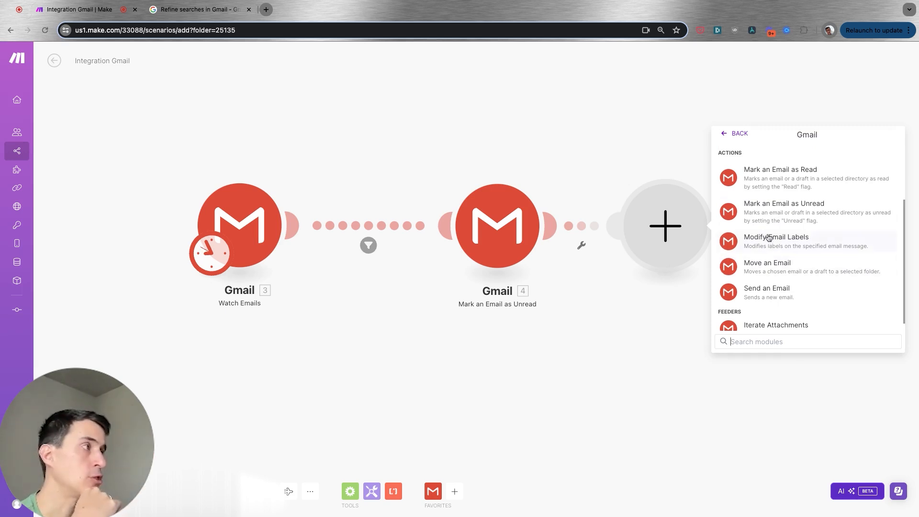
left_click(630, 153)
left_click_drag(316, 129, 341, 132)
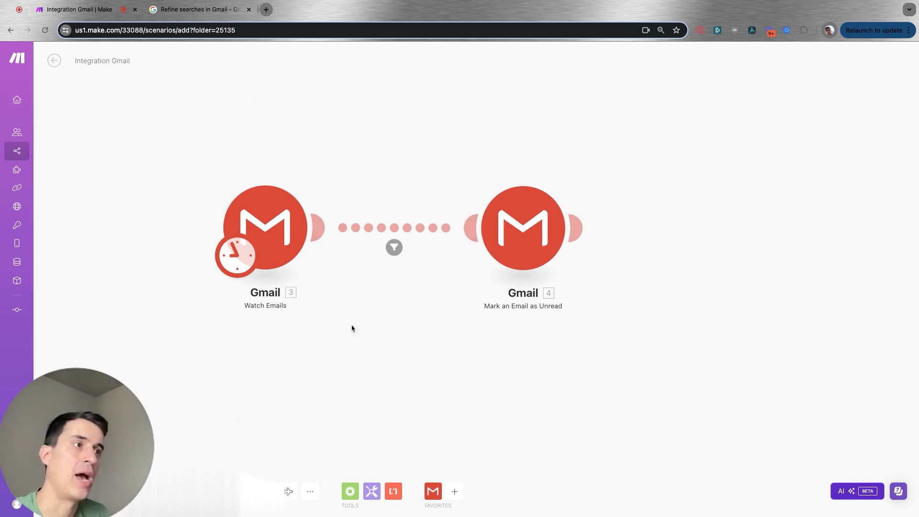